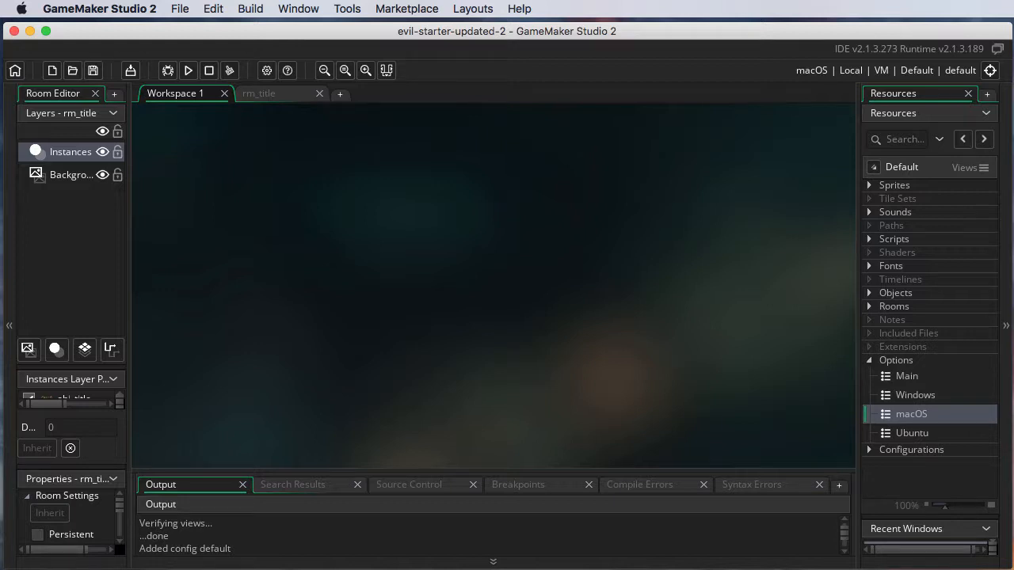
- Enable Display cursor in the Graphics section of the macOS game options, apply the change and close the options
click(868, 360)
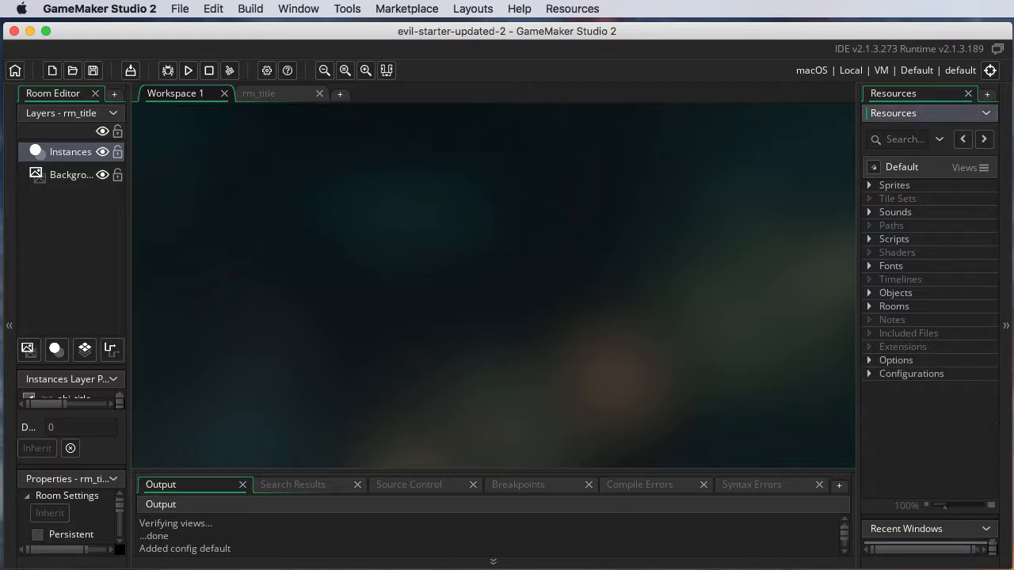
click(869, 360)
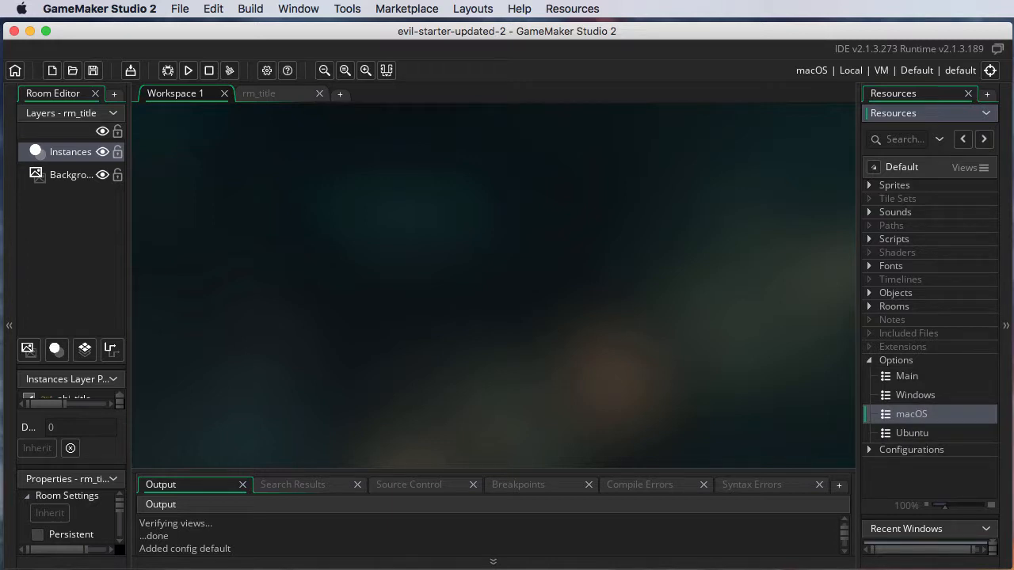
double_click(911, 414)
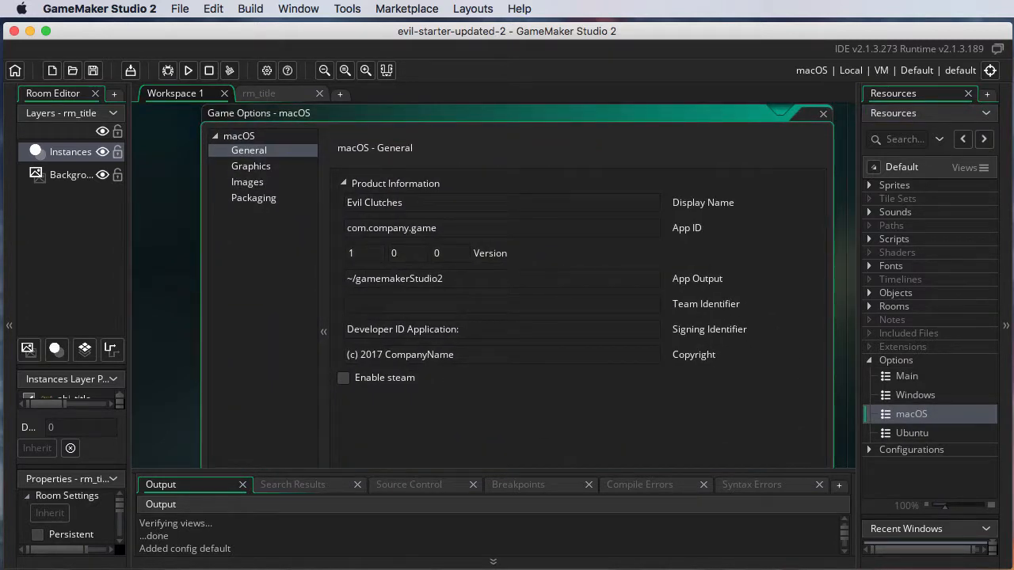
click(251, 165)
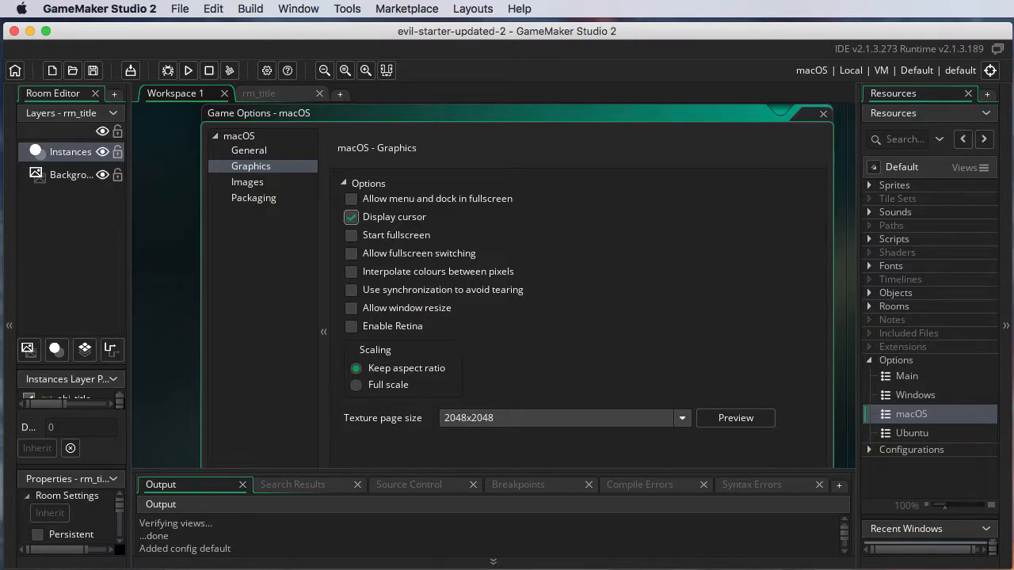
click(350, 217)
mouse_move(471, 102)
mouse_down()
mouse_move(471, 199)
mouse_move(464, 139)
mouse_move(450, 133)
mouse_move(458, 128)
mouse_move(459, 202)
mouse_move(460, 117)
mouse_up()
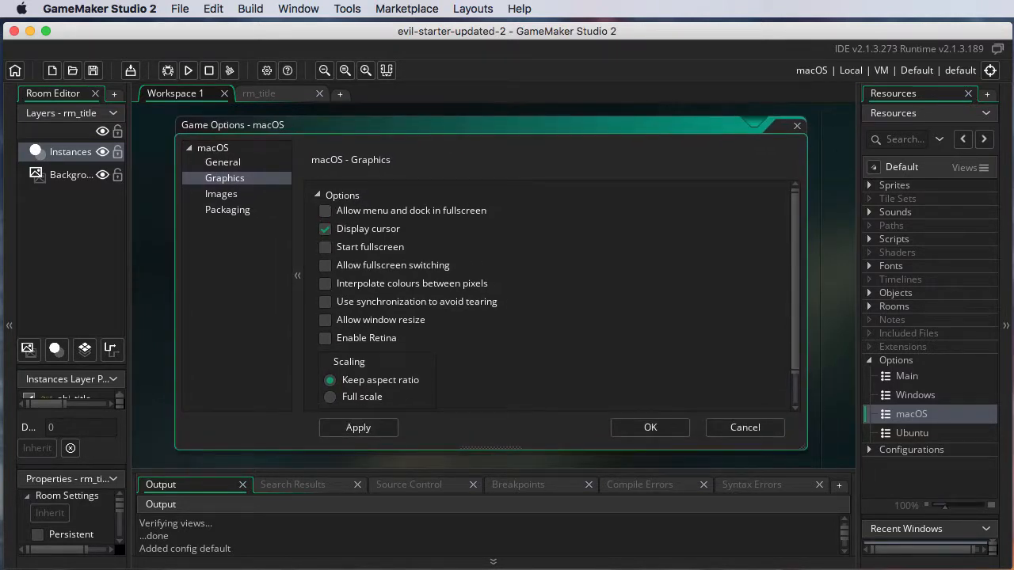
click(358, 427)
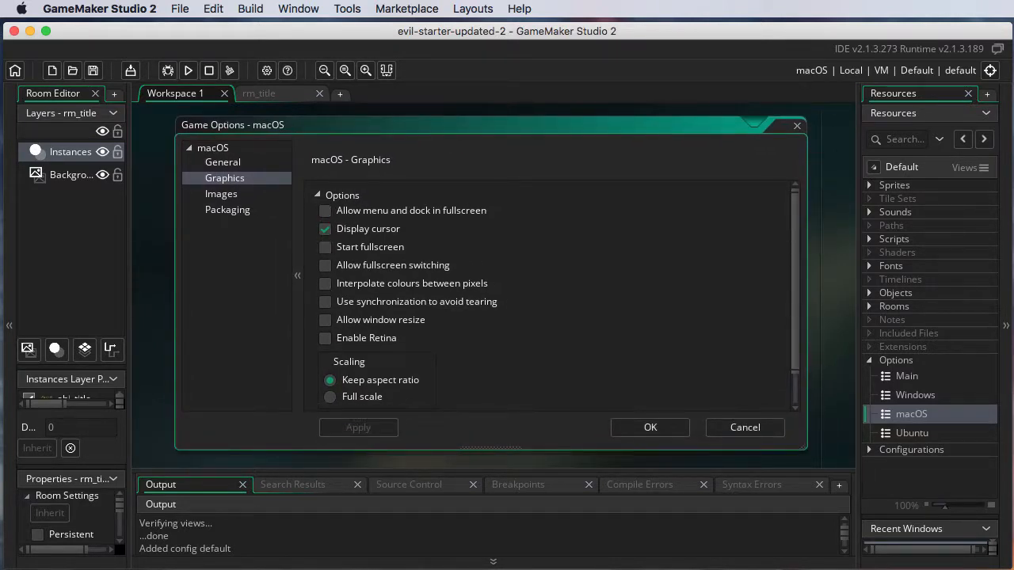
click(637, 431)
- Test-run the game from the project, start play from the title screen and exit it
click(189, 71)
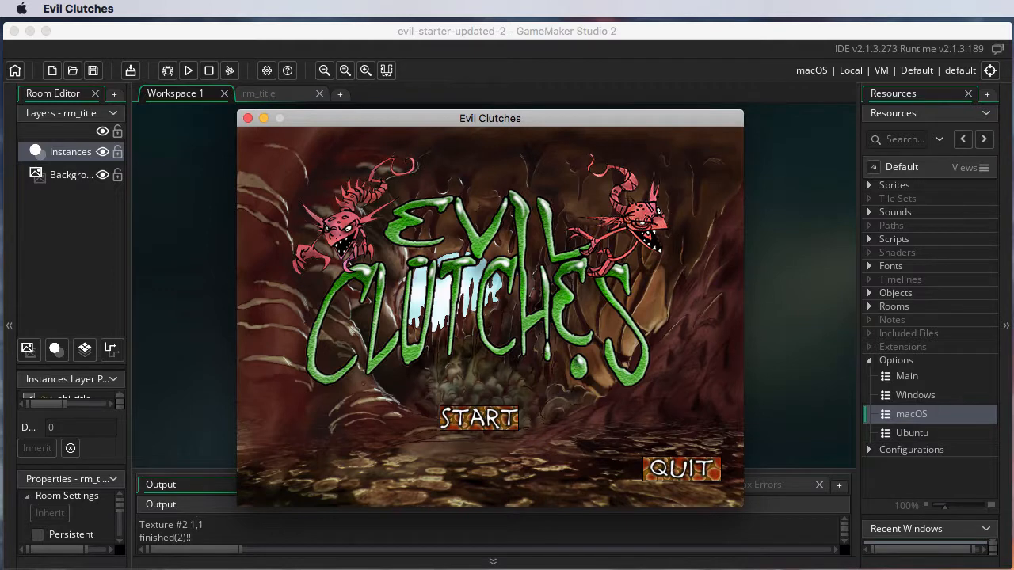
click(479, 419)
key(Escape)
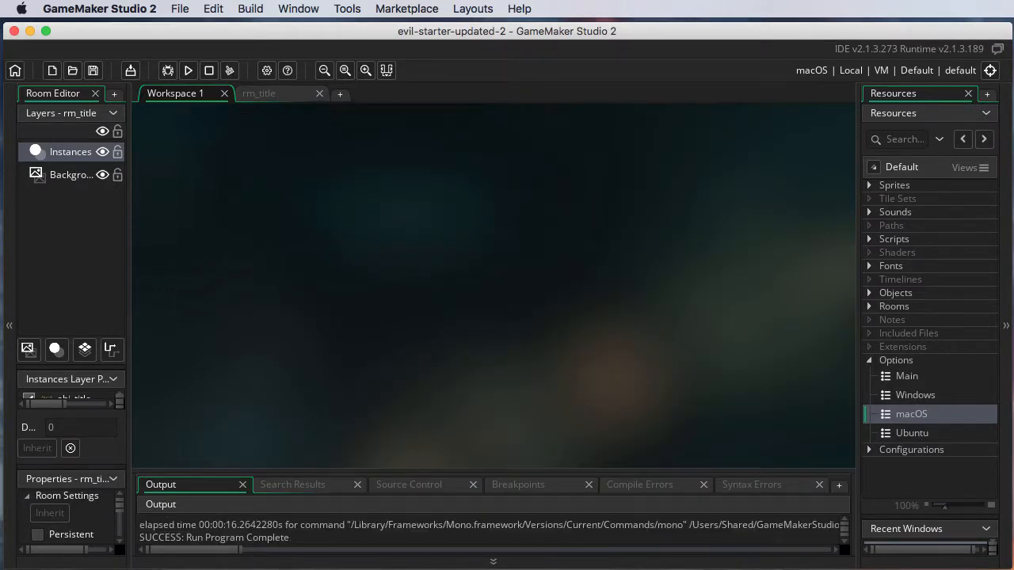
- Reopen the macOS game options and show the Graphics settings
double_click(911, 415)
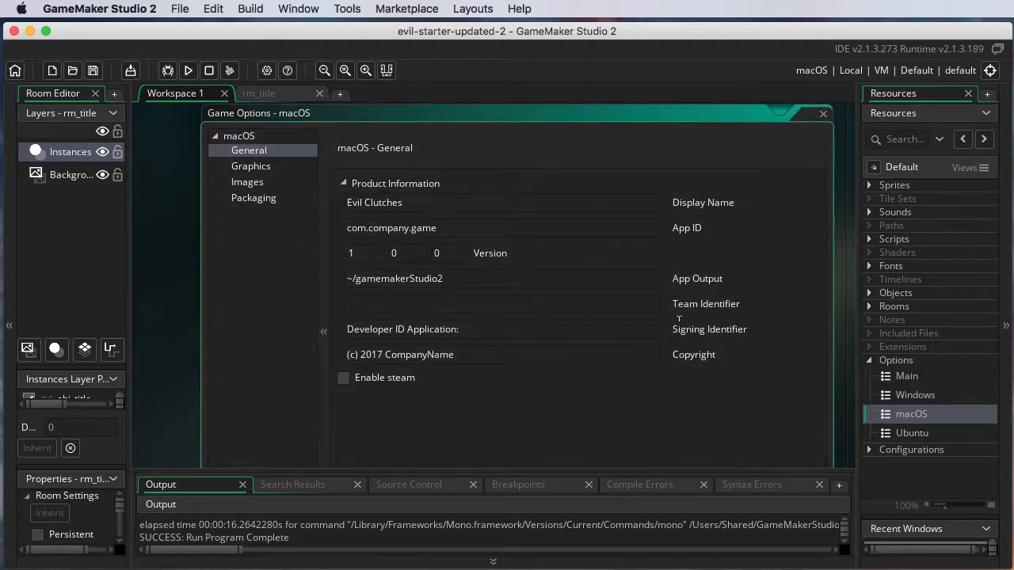
click(251, 166)
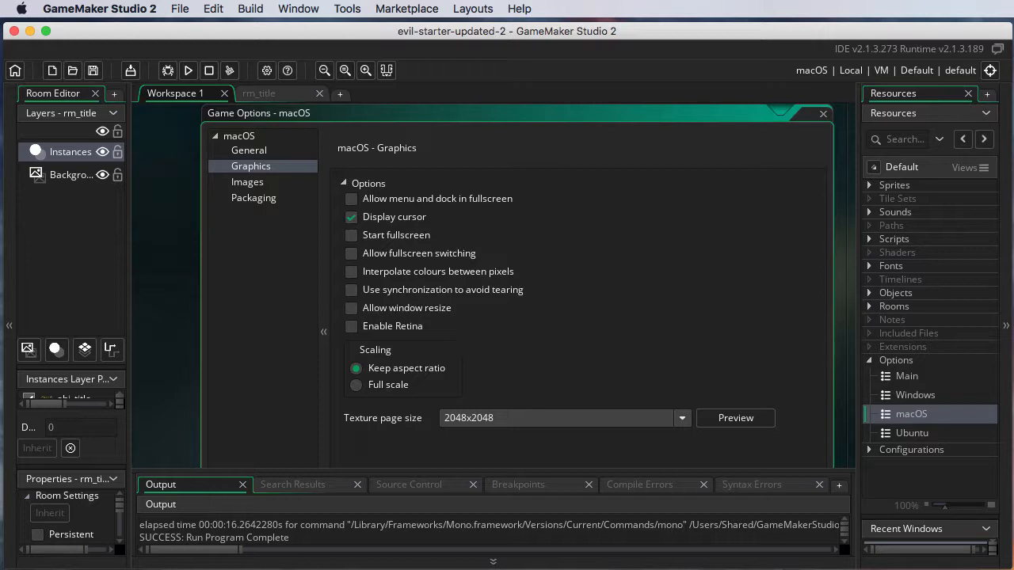
click(180, 9)
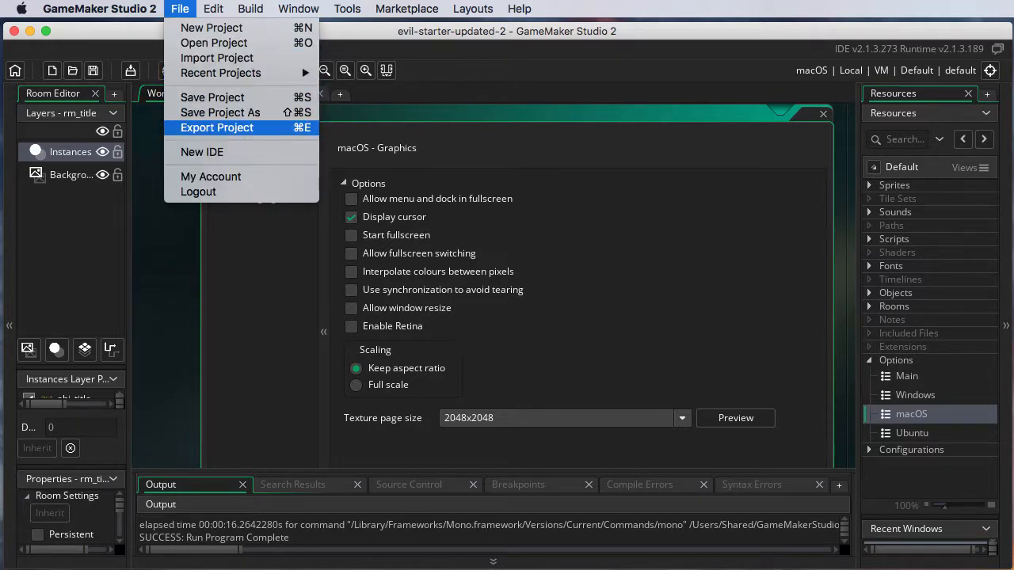
click(217, 127)
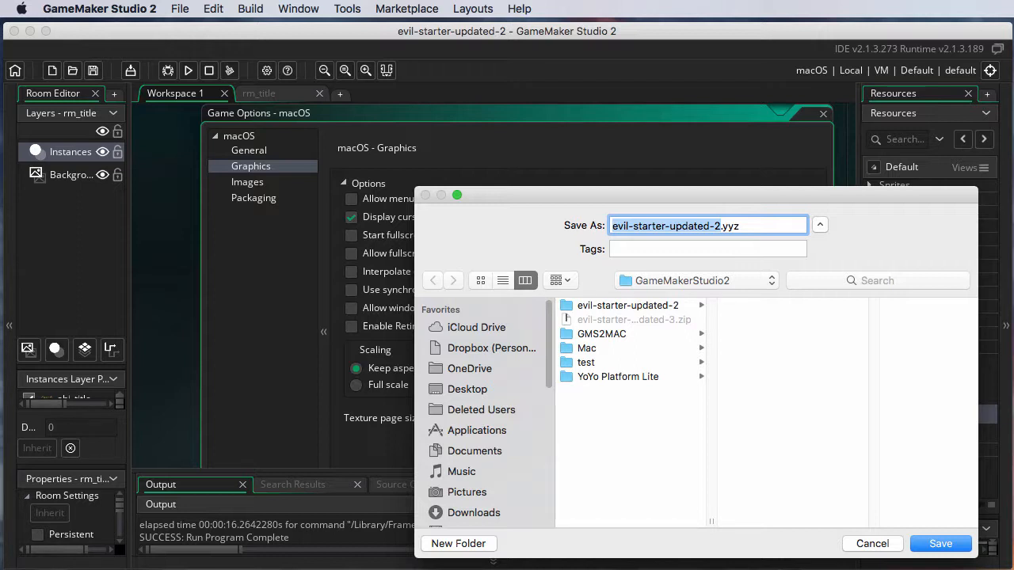
key(Escape)
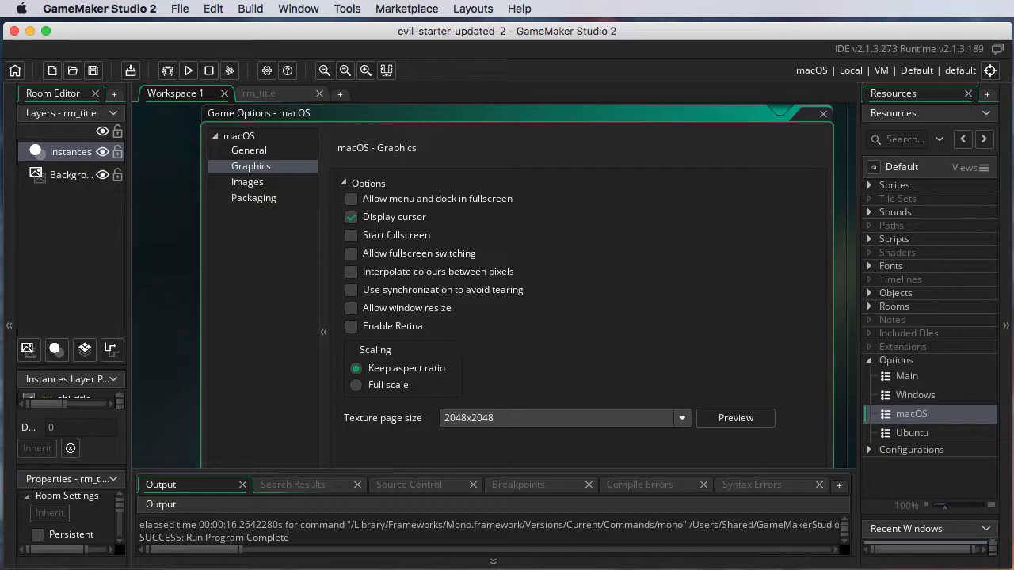
- Clear the Signing Identifier in the General section of the macOS options, apply the change and close the options
click(249, 150)
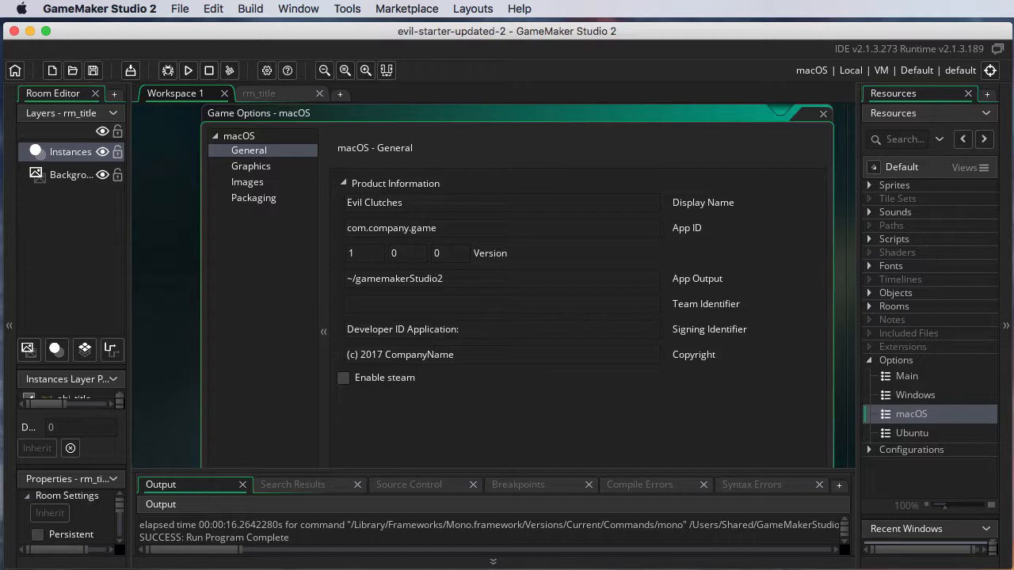
mouse_move(519, 324)
mouse_move(380, 330)
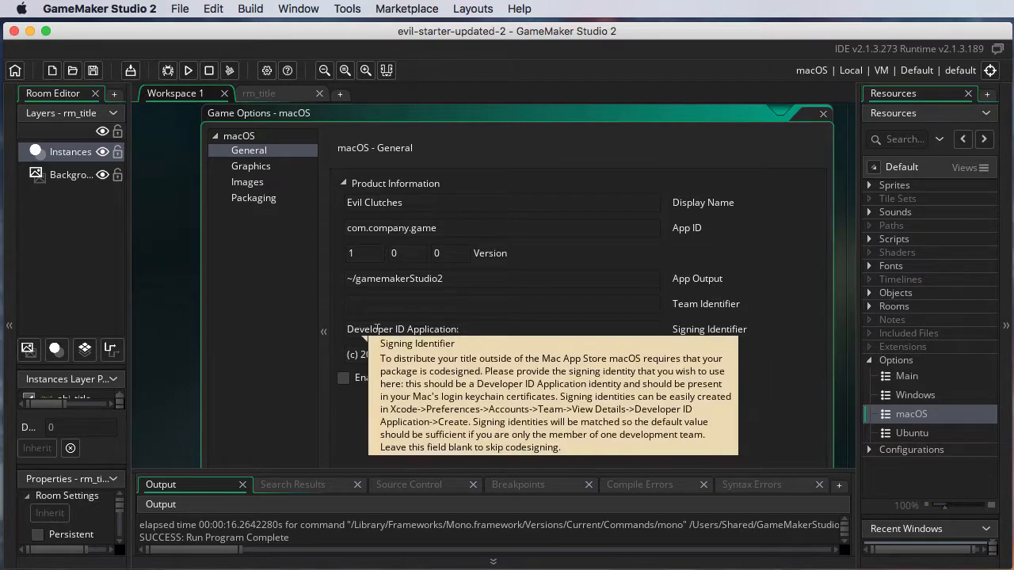
drag(488, 330, 346, 329)
key(BackSpace)
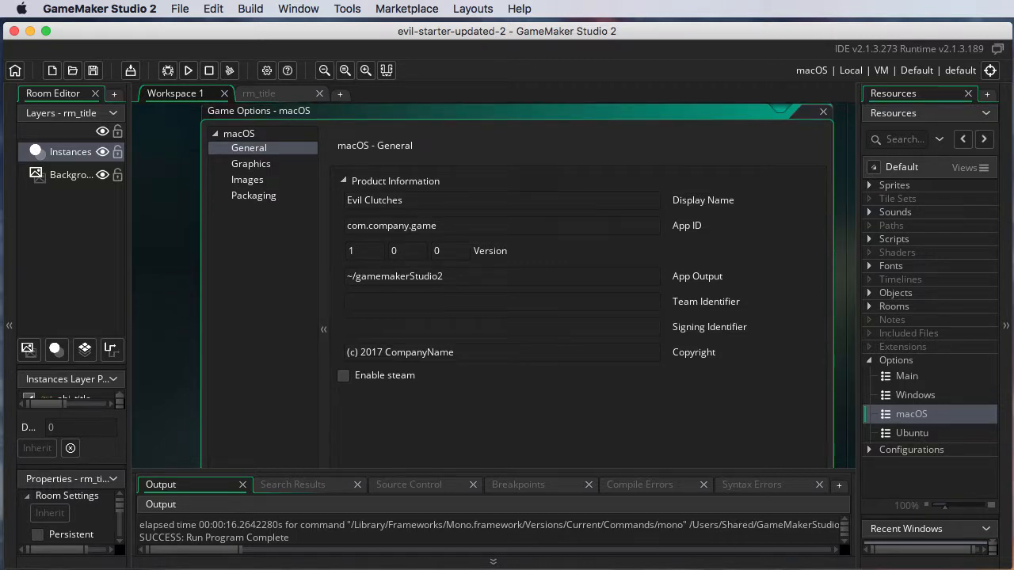
drag(463, 106, 431, 125)
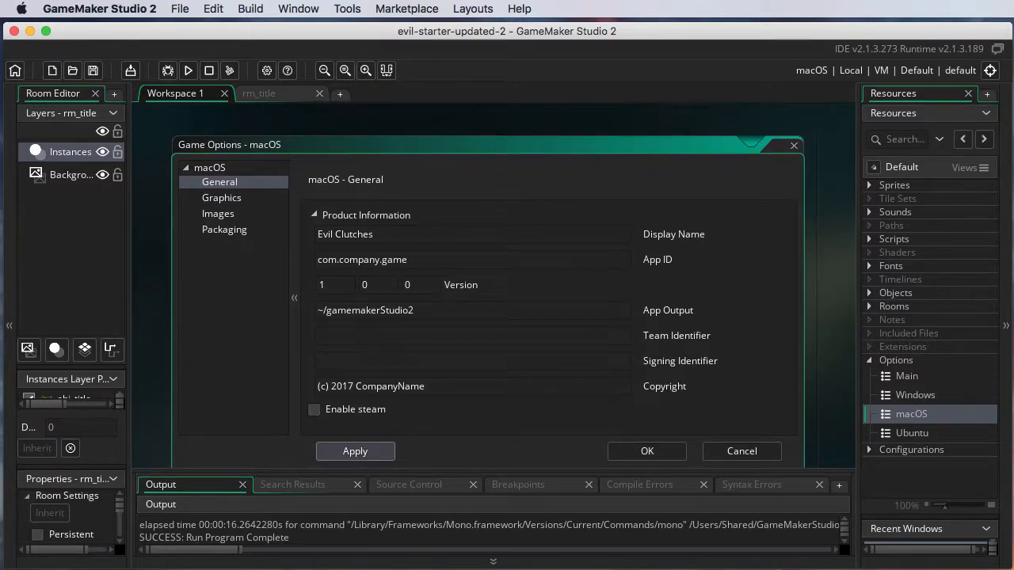
click(355, 452)
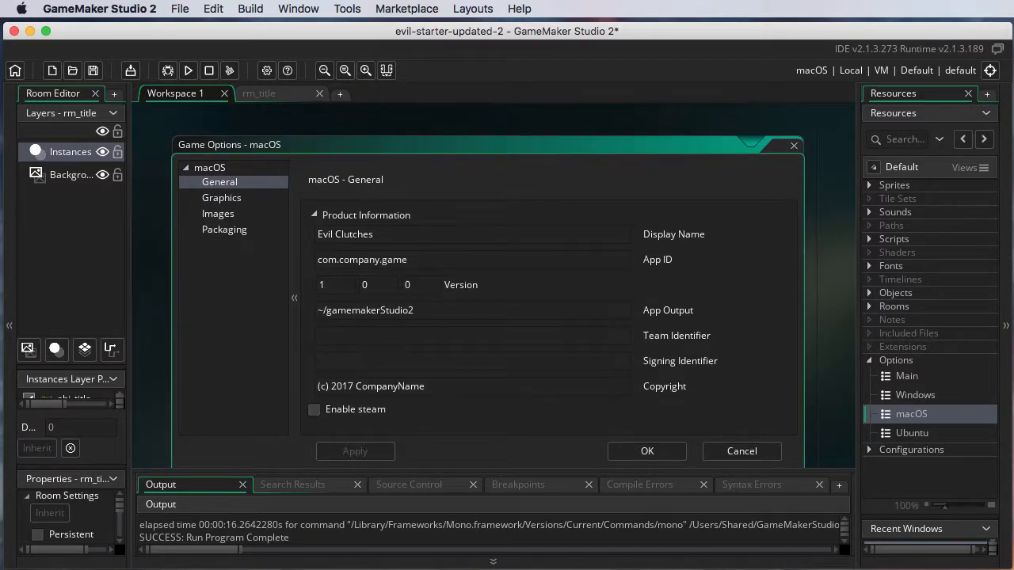
click(647, 451)
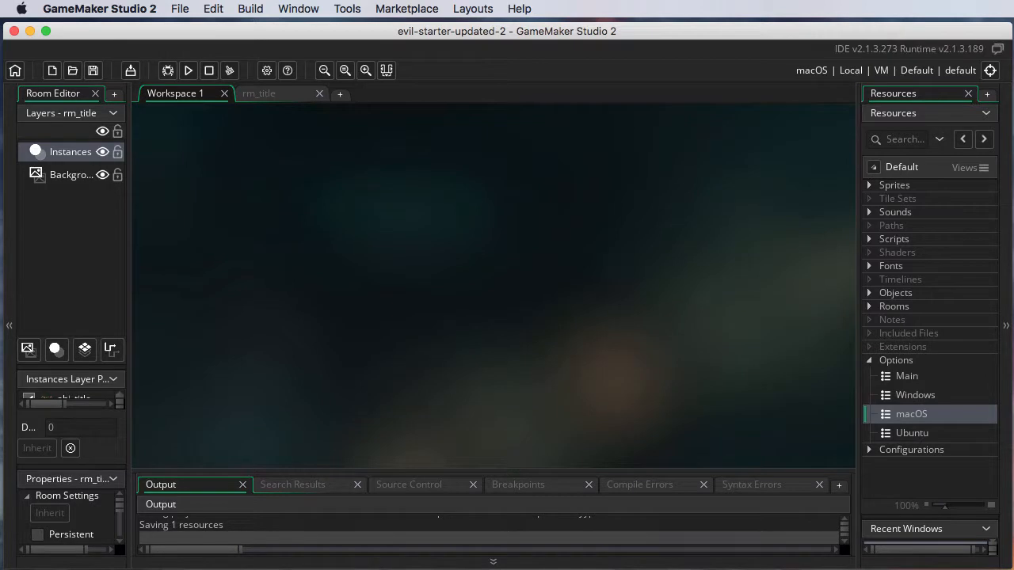
- Create a macOS executable of the game, saved as evil-starter-updated-2.zip in the GameMakerStudio2 folder
click(250, 9)
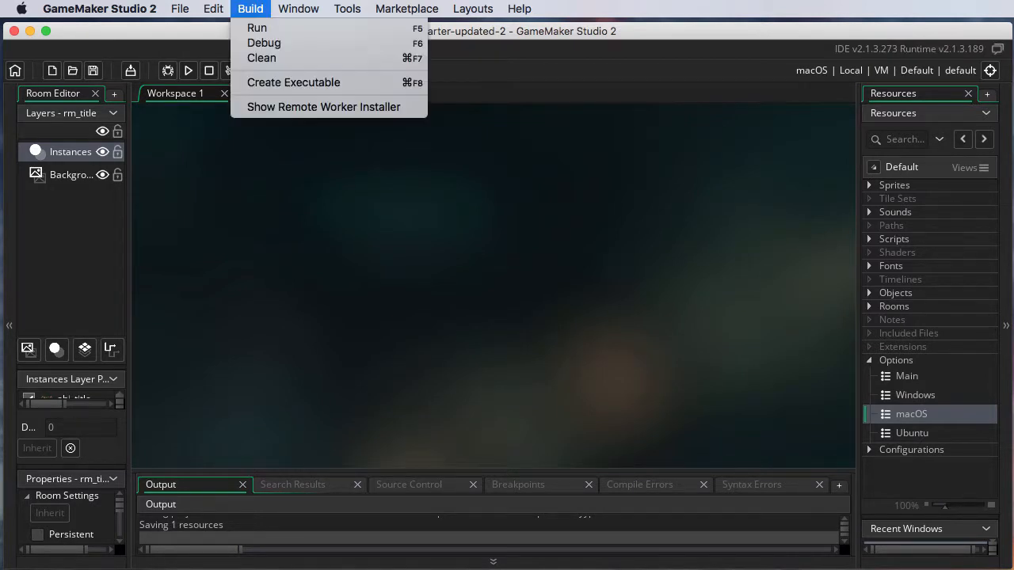
click(290, 79)
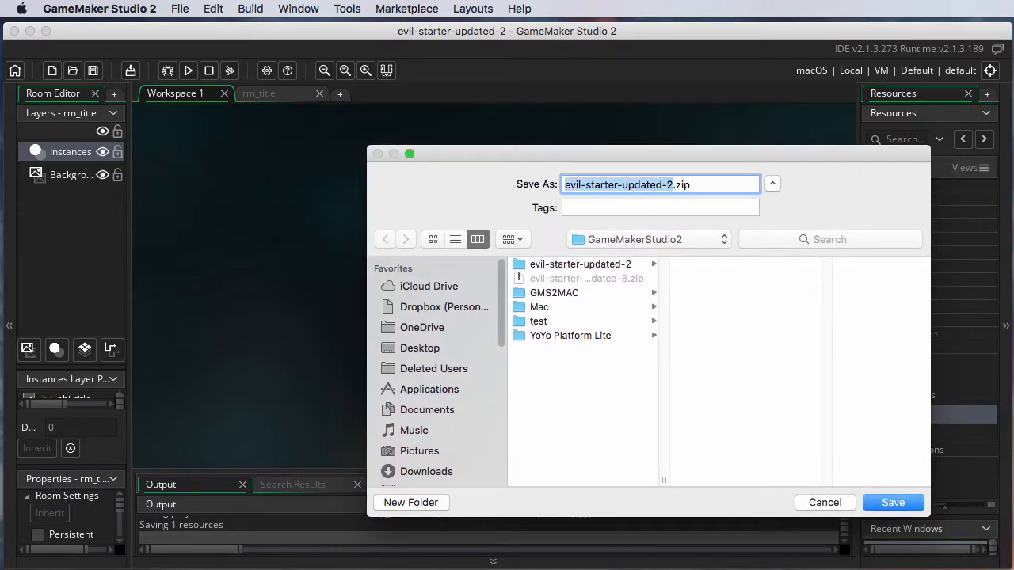
key(Return)
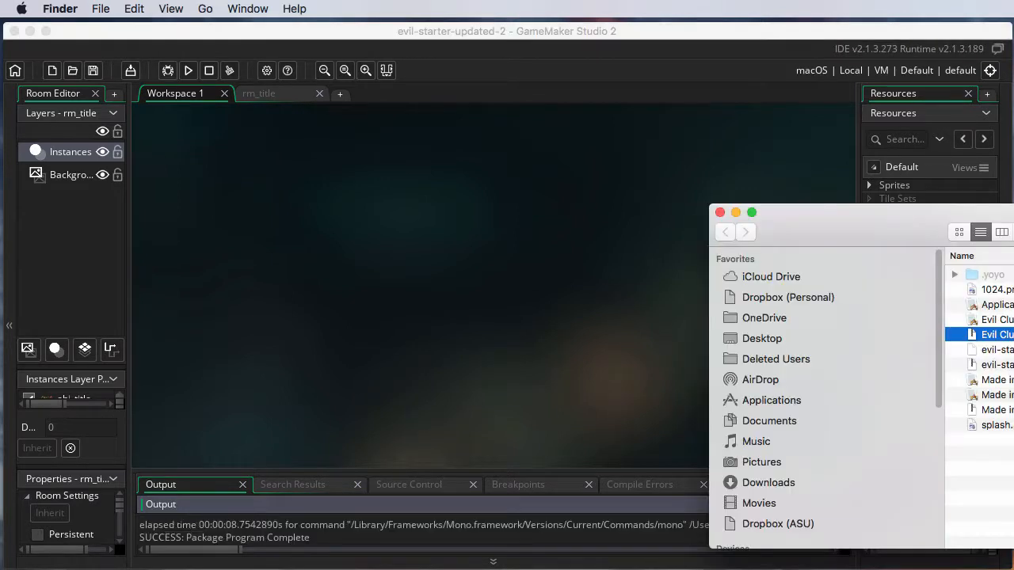
- Extract the Evil Clutches.app.zip archive in the Finder window of the evil-starter-updated-2 folder
drag(864, 215, 255, 130)
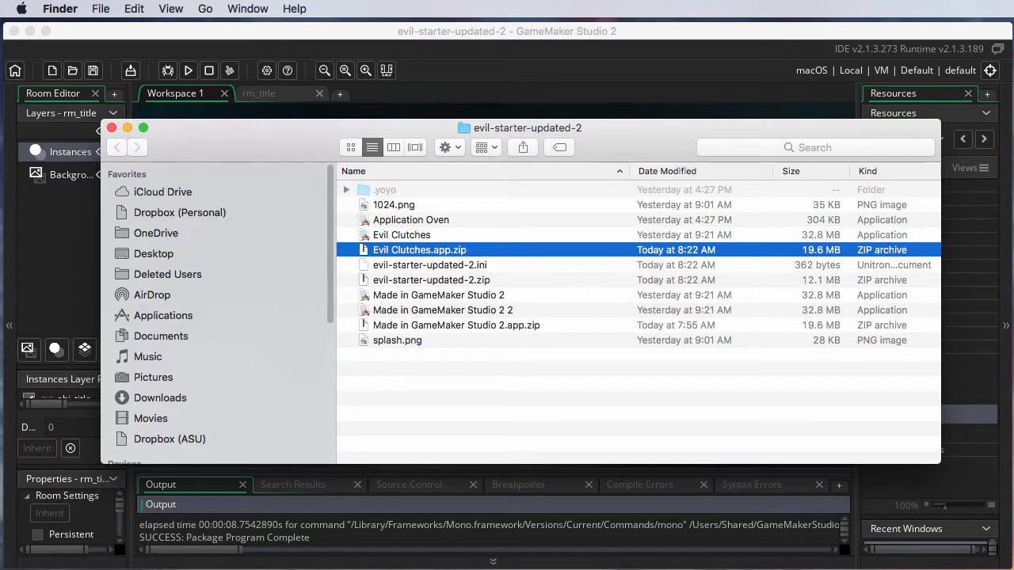
right_click(416, 248)
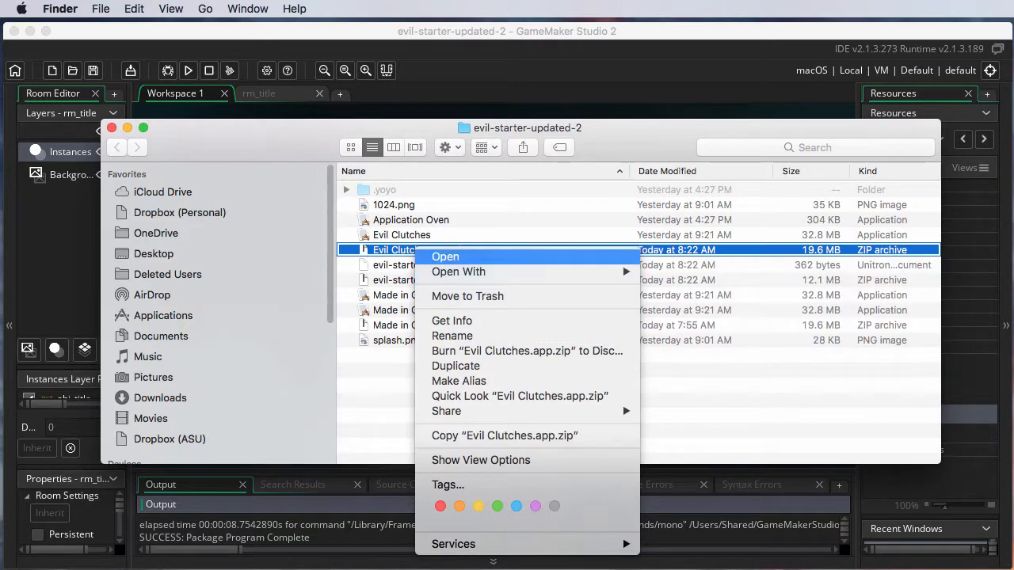
click(446, 256)
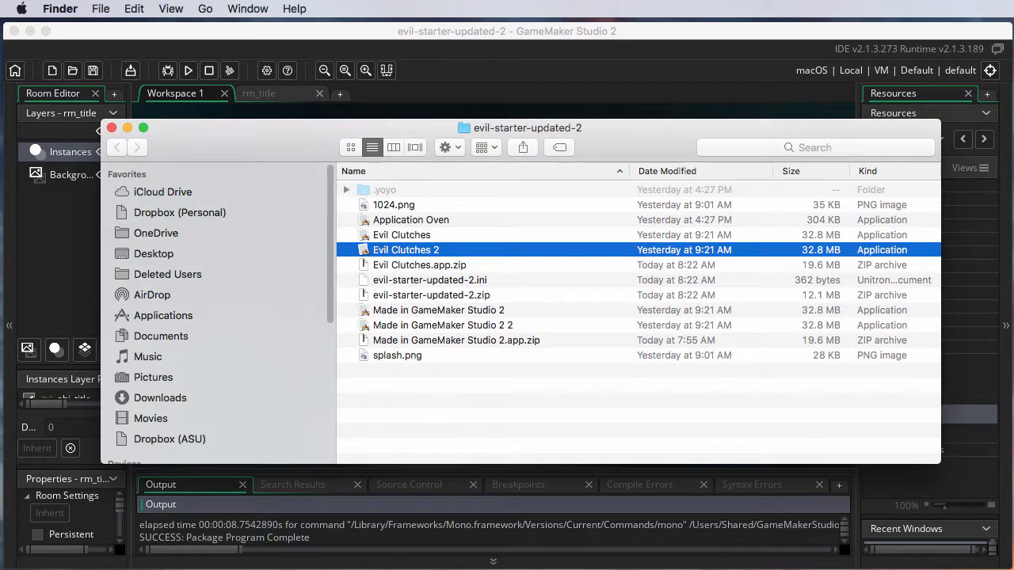
- Test the Evil Clutches application from the folder by starting play, and close both the game and the folder window
click(402, 235)
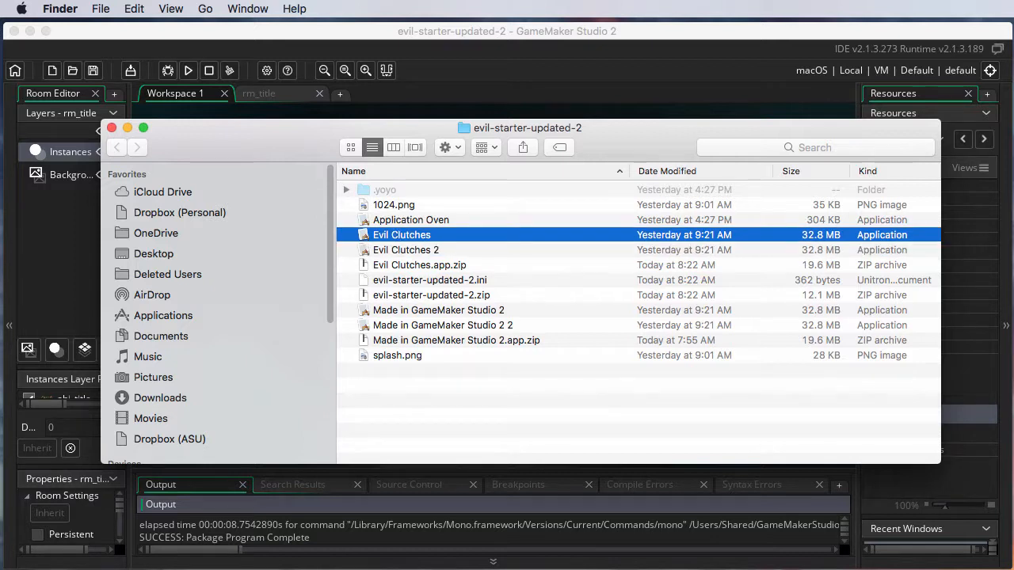
double_click(402, 234)
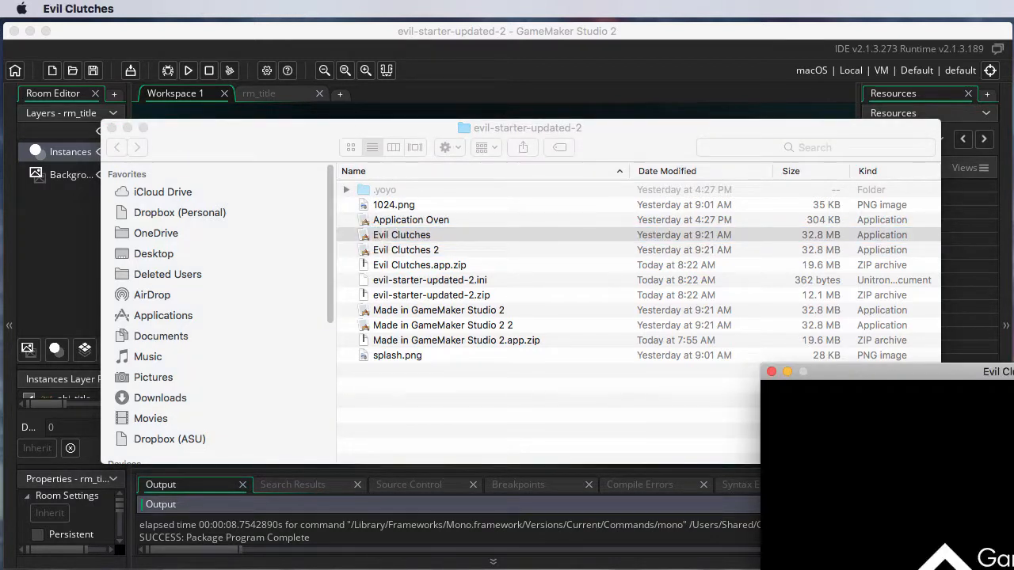
drag(887, 371, 706, 319)
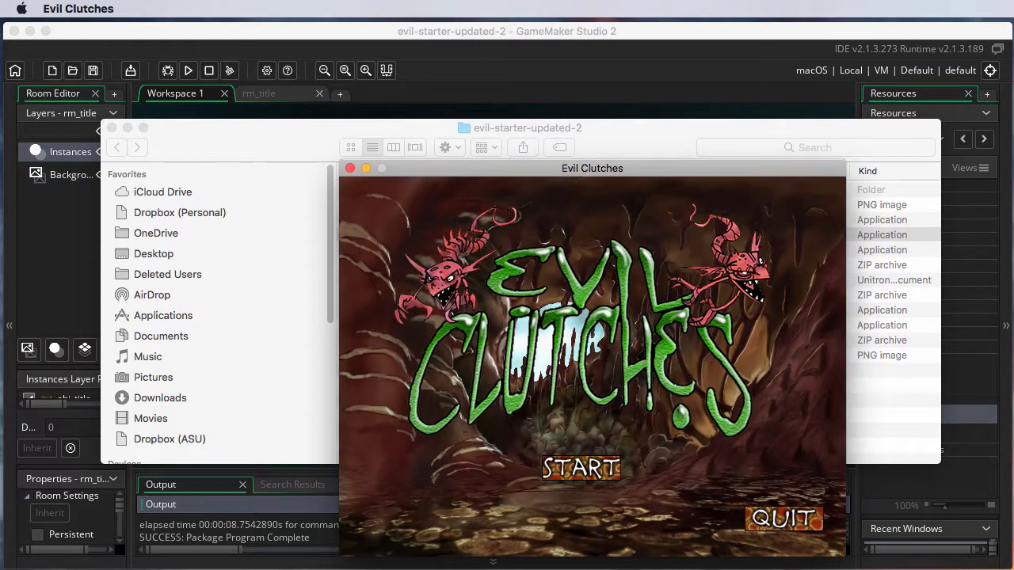
click(582, 469)
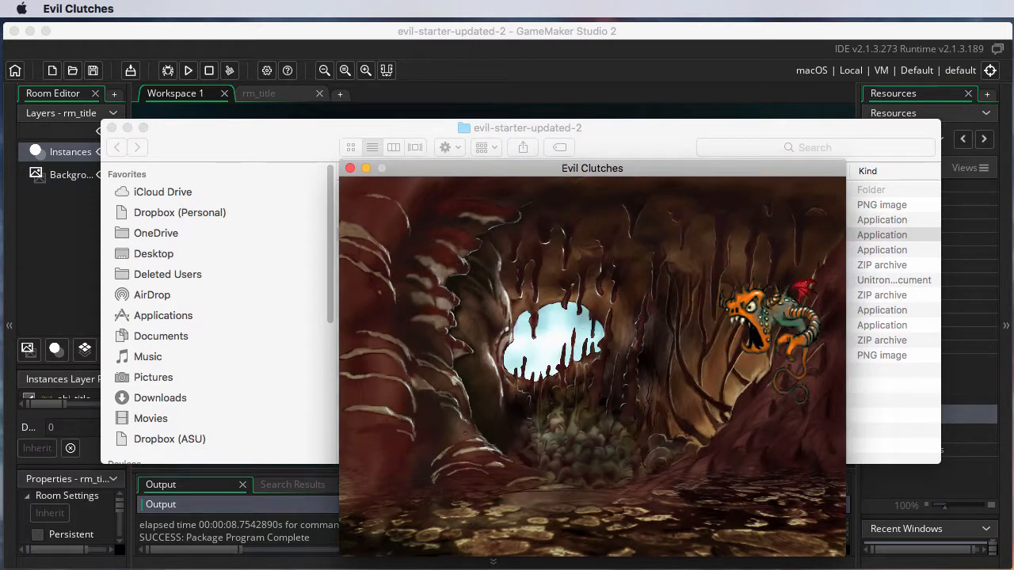
click(349, 168)
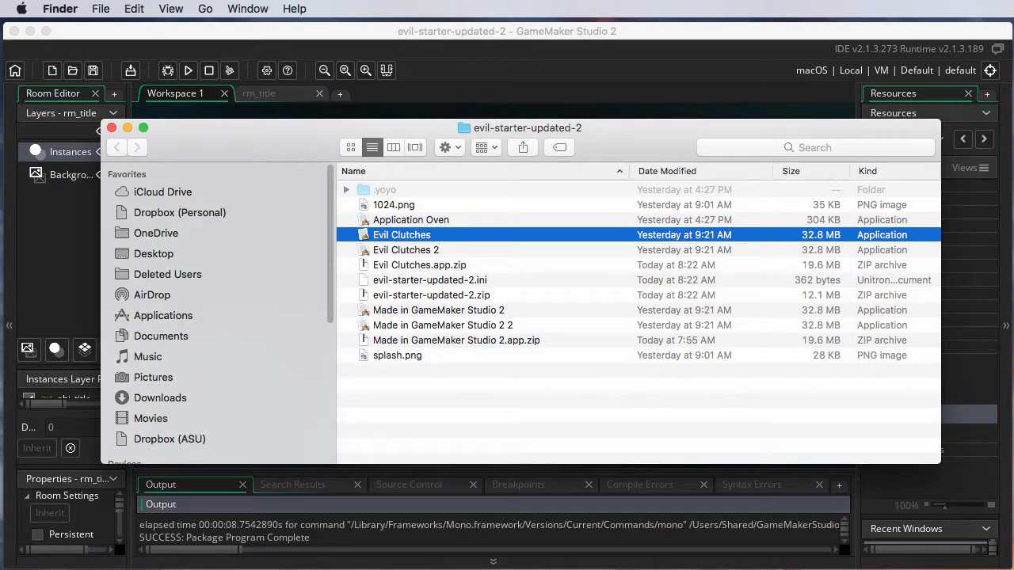
click(112, 127)
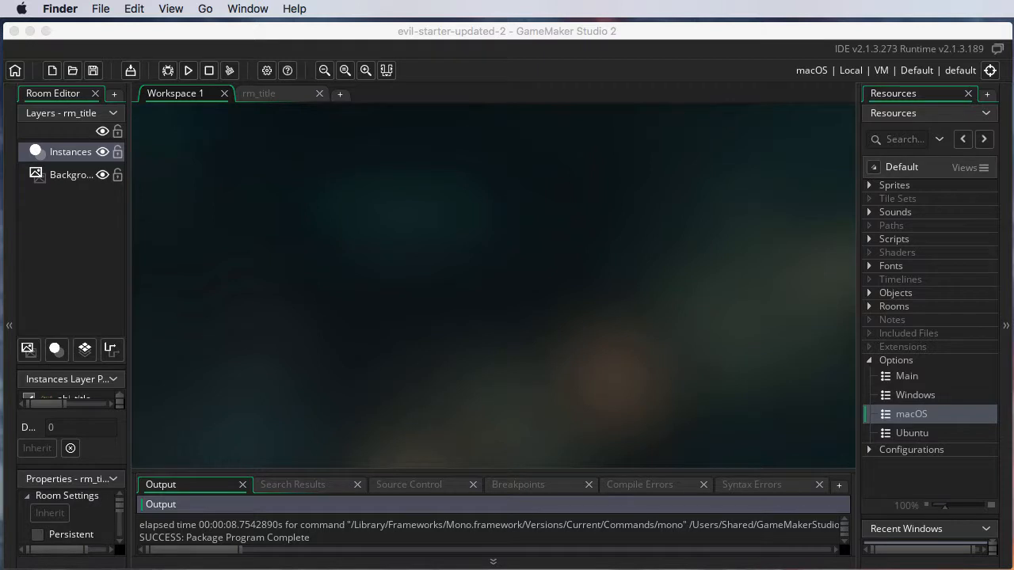
- Return to GameMaker Studio 2, review the Signing Identifier in the macOS General options and close them
click(443, 238)
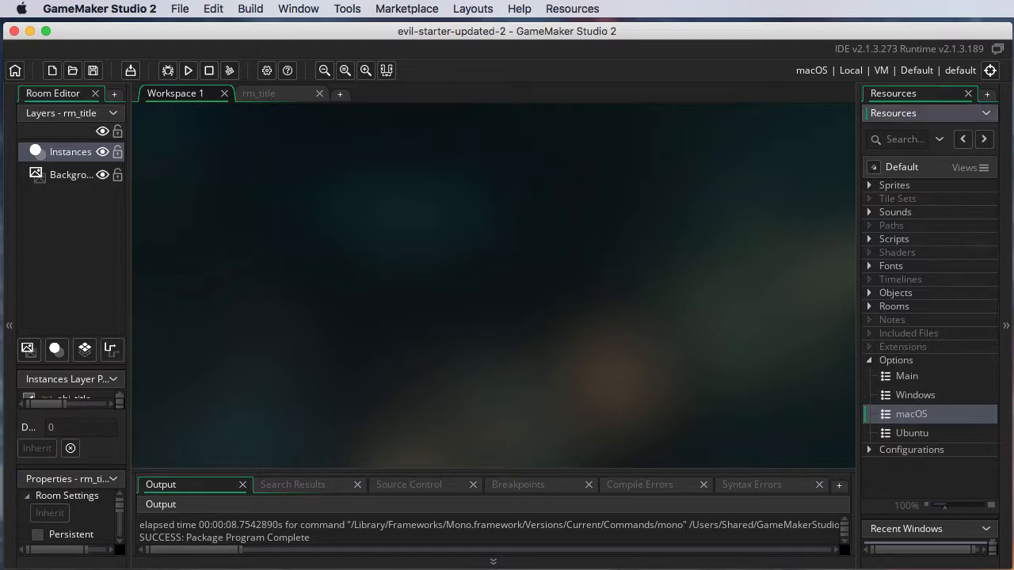
double_click(911, 415)
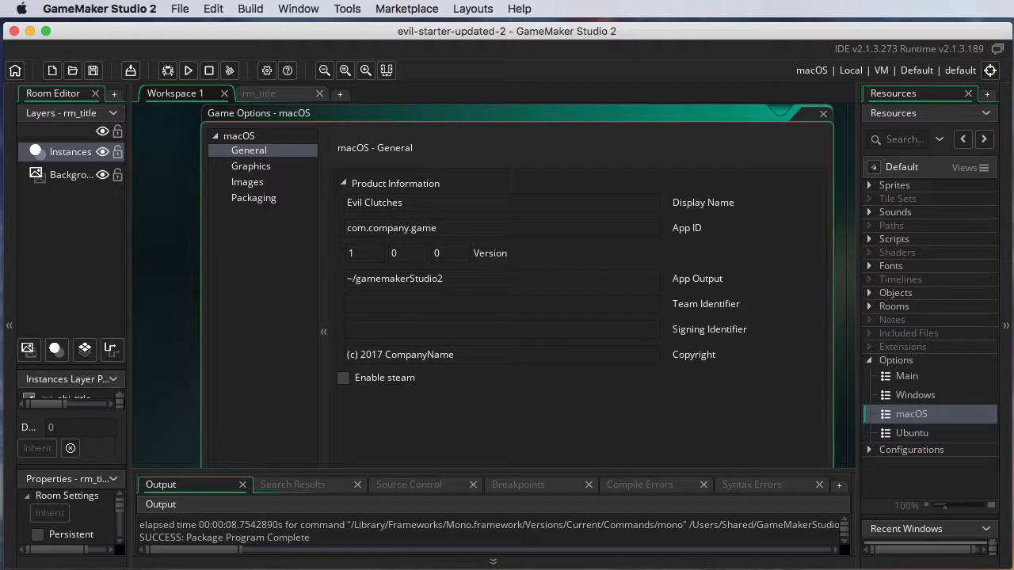
drag(576, 106, 583, 289)
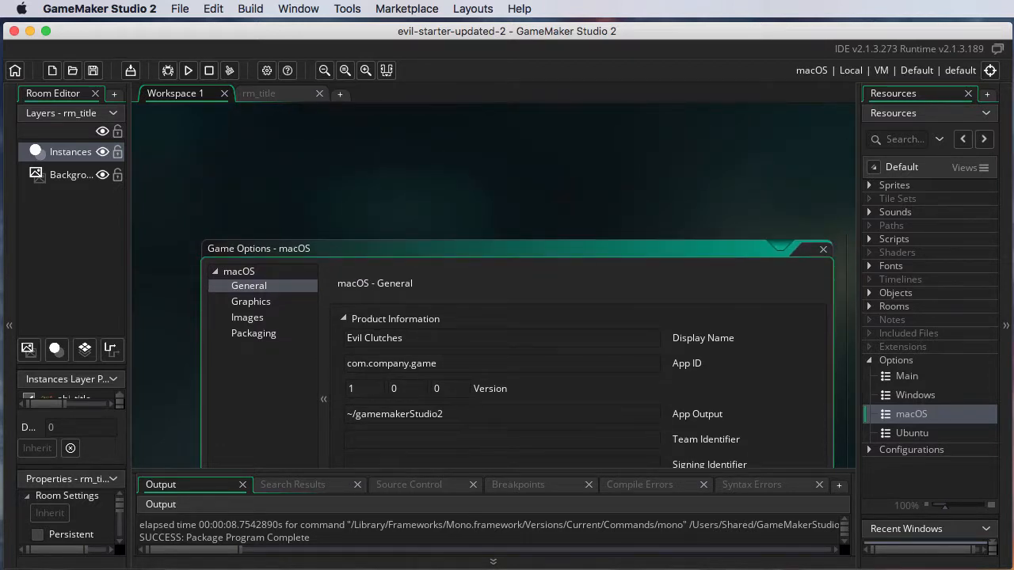
drag(582, 248, 542, 113)
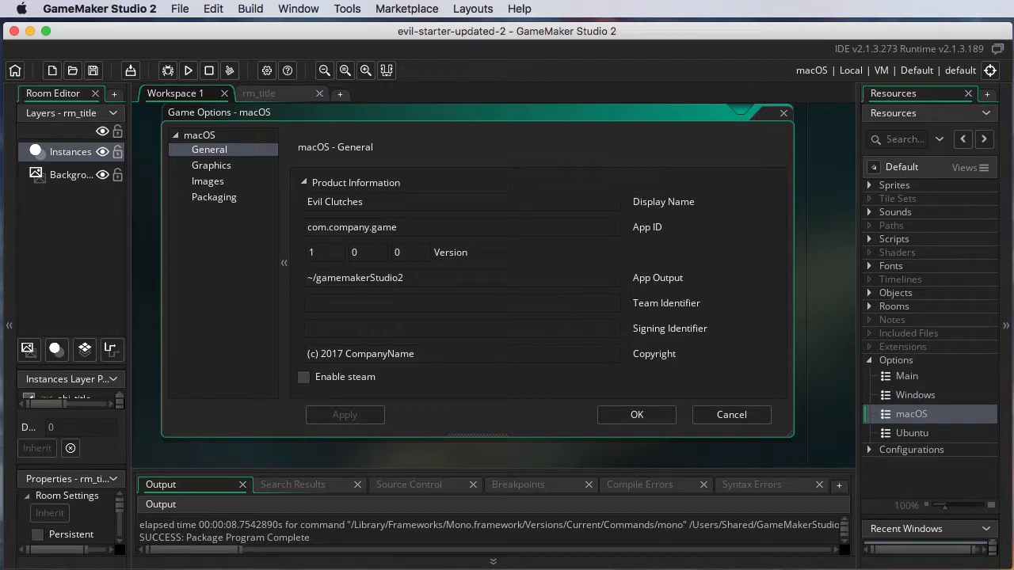
mouse_move(452, 325)
click(783, 113)
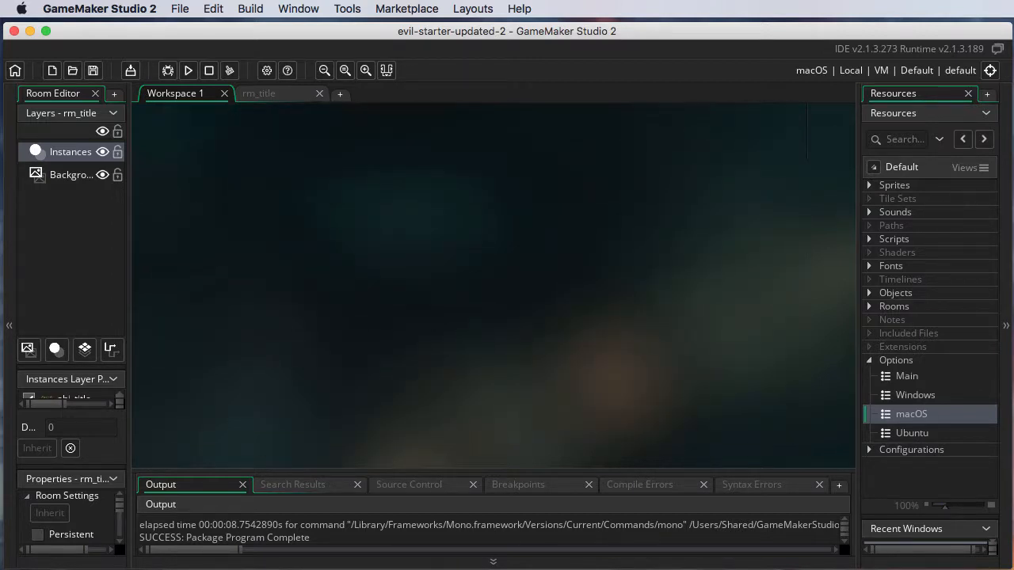